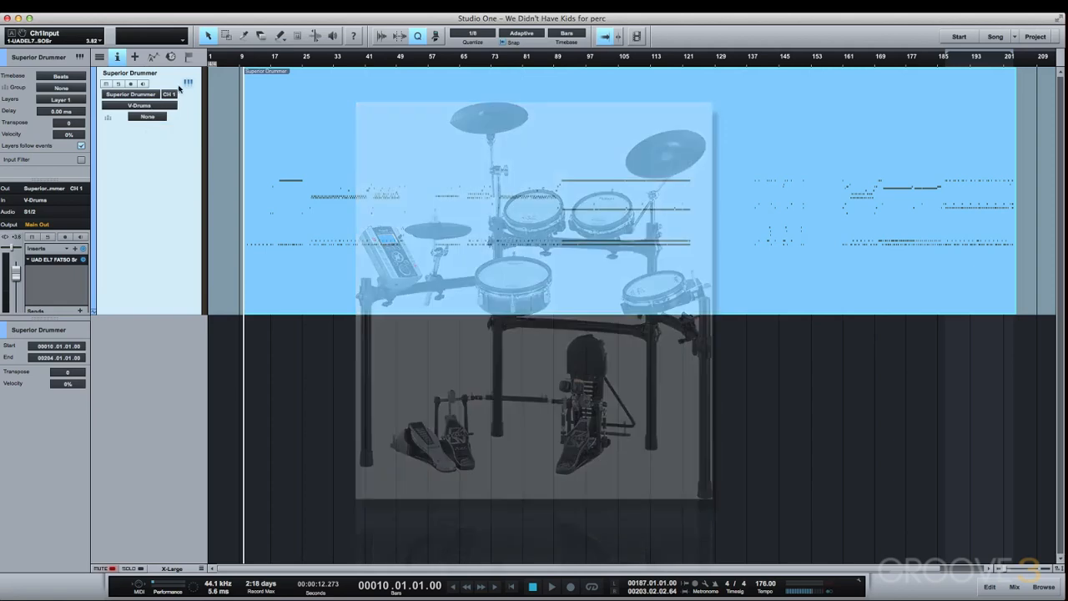
Open the Superior Drummer instrument window and try adjusting the song tempo
click(188, 83)
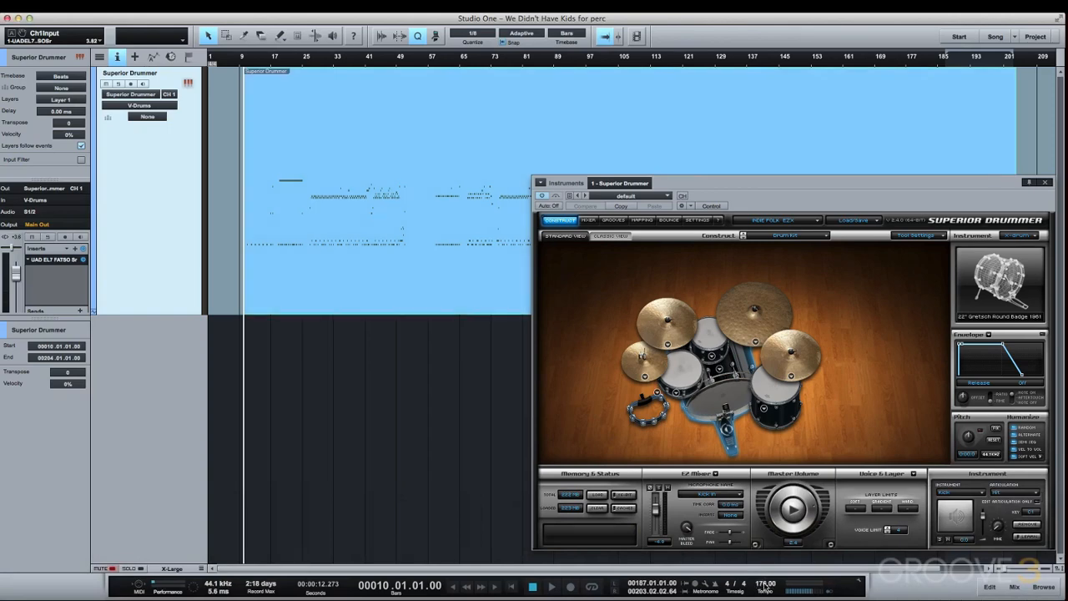
mouse_move(765, 584)
mouse_down()
mouse_move(763, 554)
mouse_move(764, 571)
mouse_up()
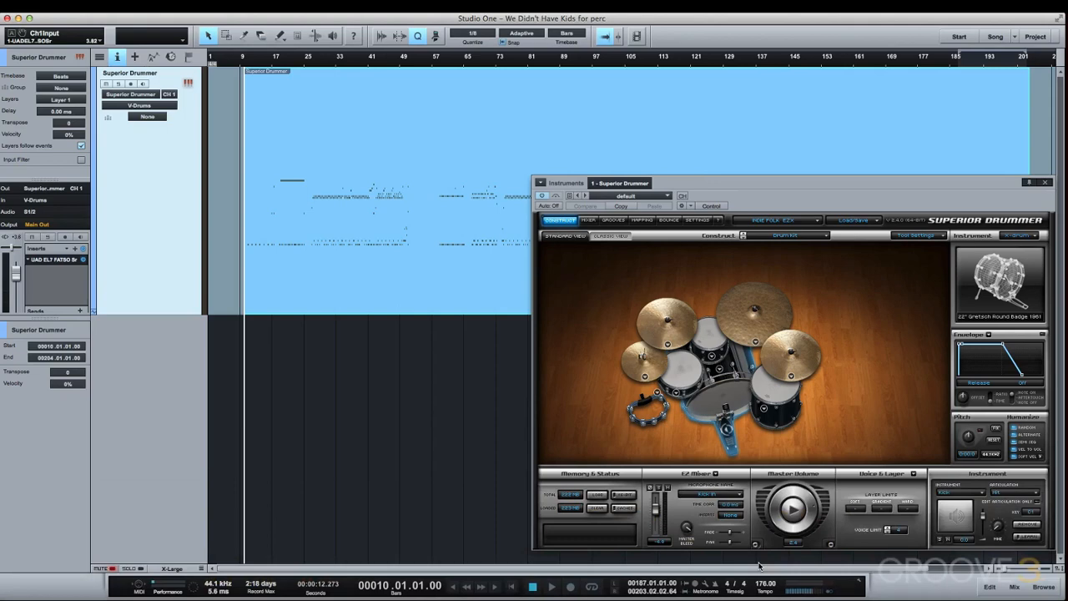
Open the Superior Drummer part in the note editor, select the opening kick notes up to about bar 17, and clear the selection
double_click(301, 224)
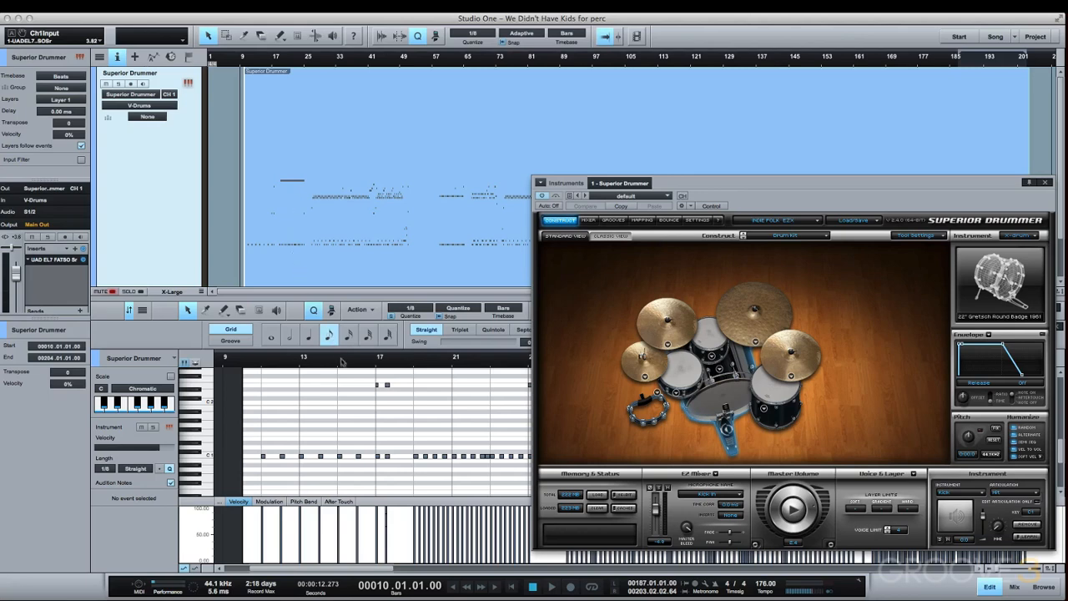
drag(264, 424, 400, 482)
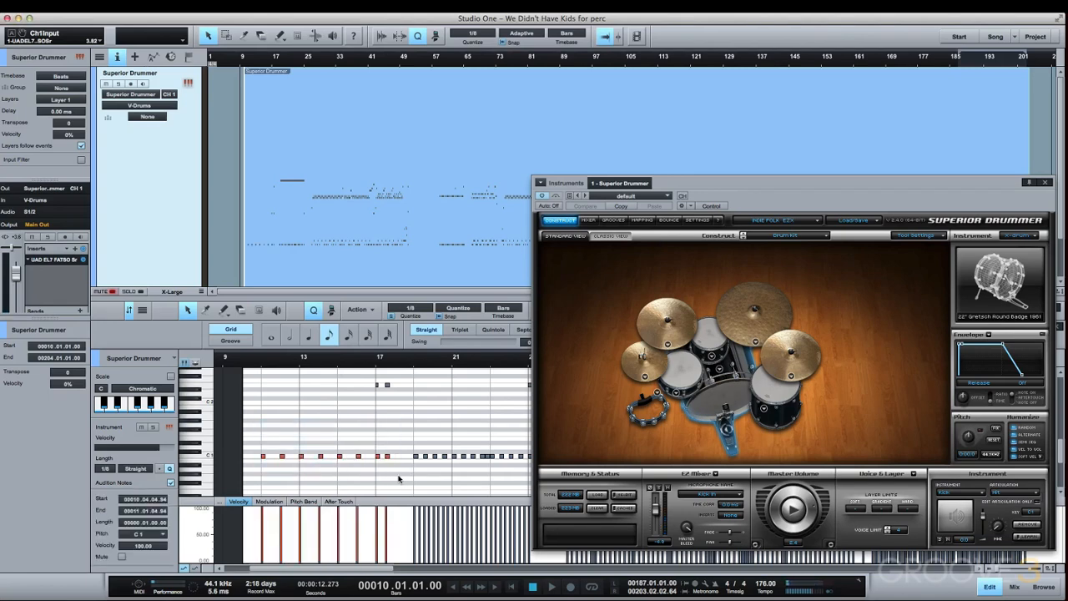
click(440, 410)
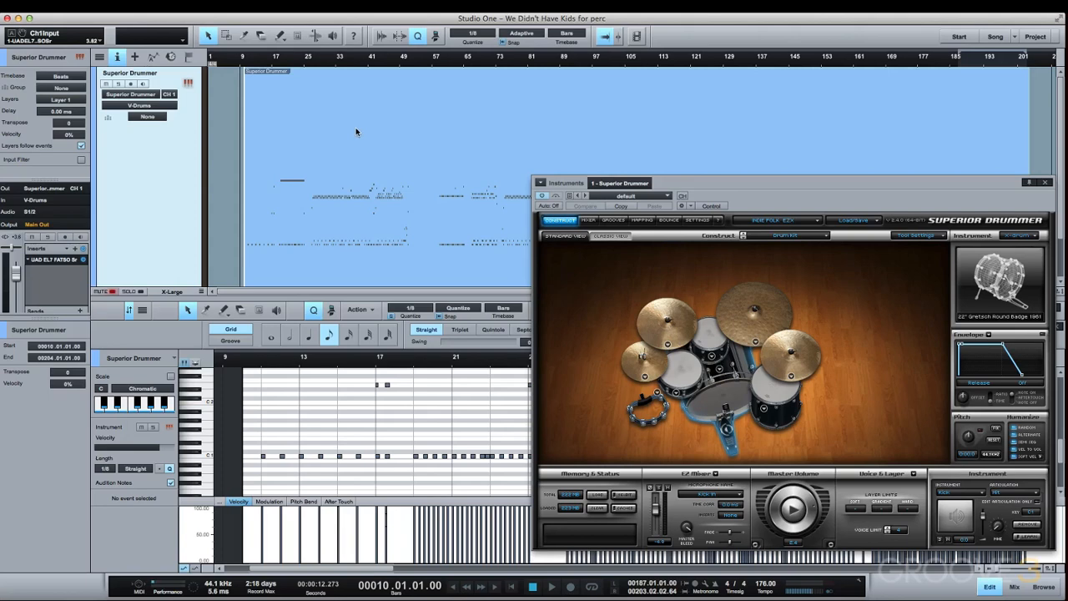
Place the playhead near bar 67 in the note editor and move the Superior Drummer window off the notes
click(370, 63)
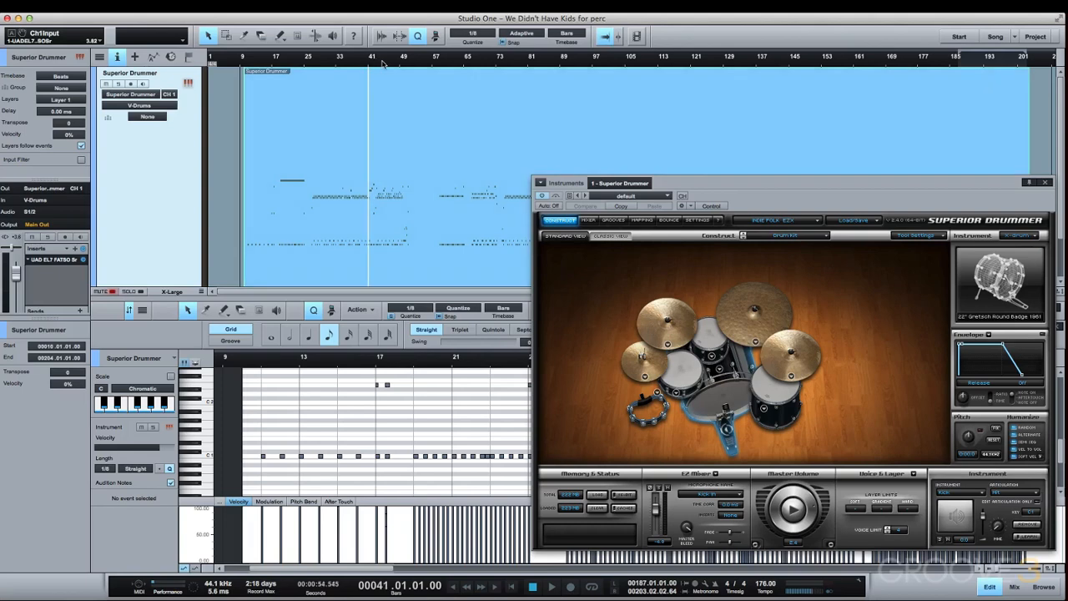
click(383, 63)
key(w)
key(w)
key(w)
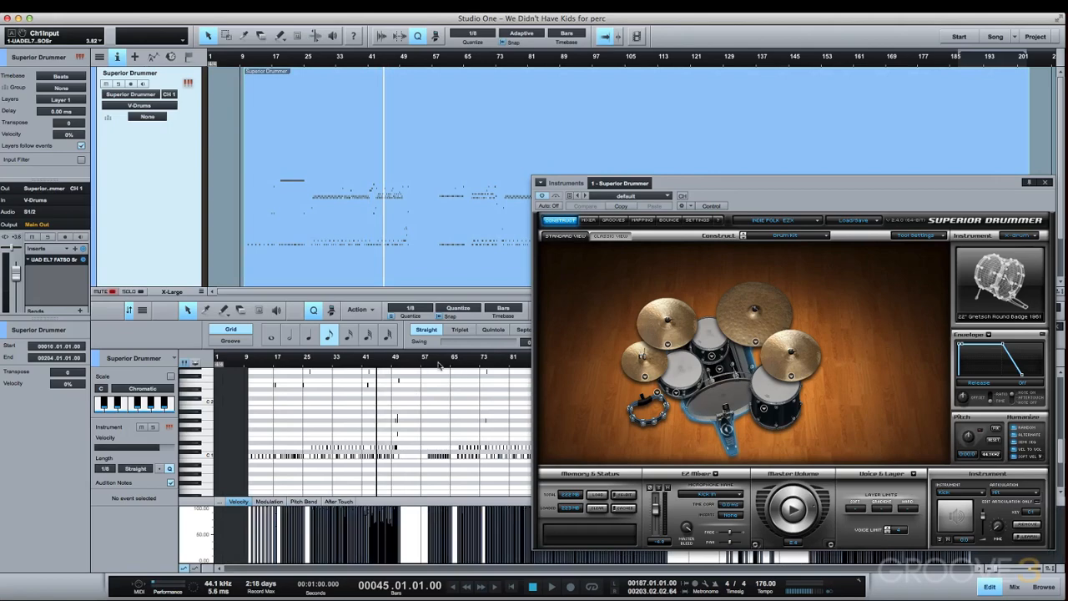
click(461, 362)
key(e)
key(e)
key(e)
key(e)
key(e)
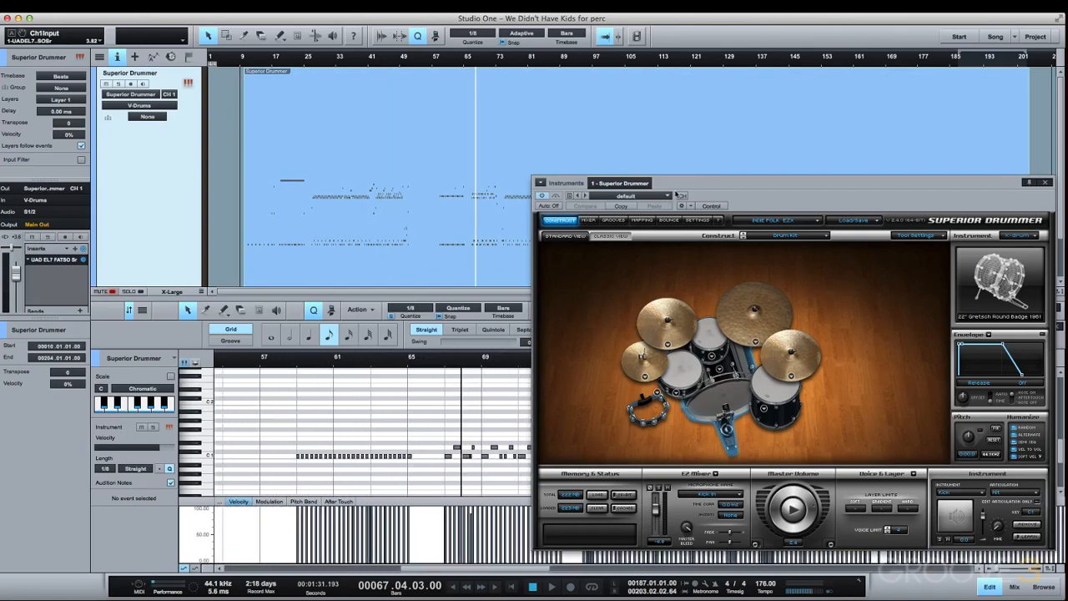
drag(699, 182, 692, 38)
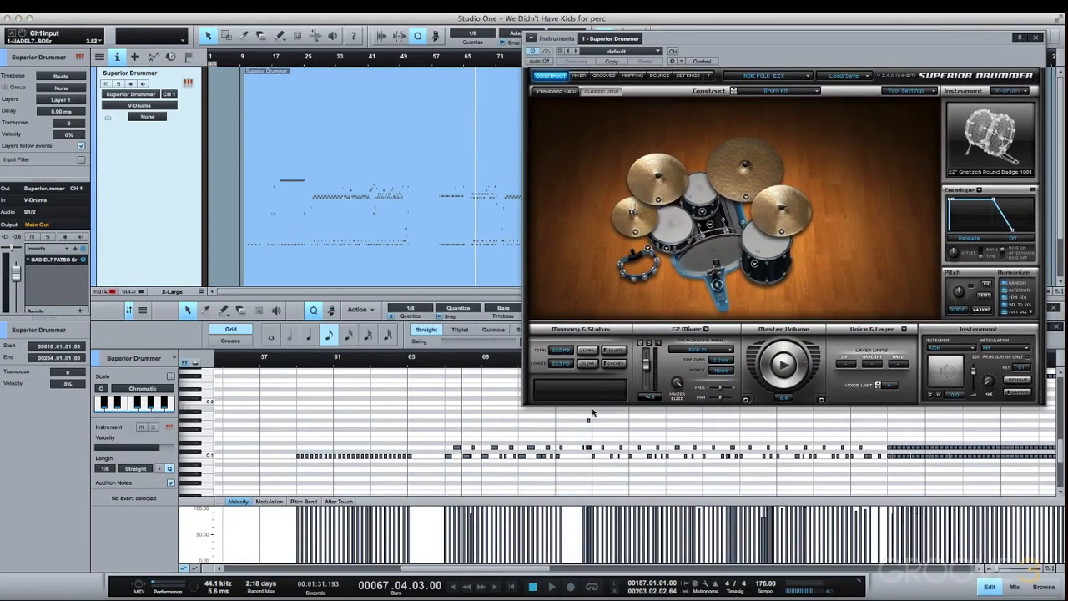
Select the kick and snare notes from bar 67 to about bar 73, check the available note operations, and clear the selection
drag(435, 407, 558, 470)
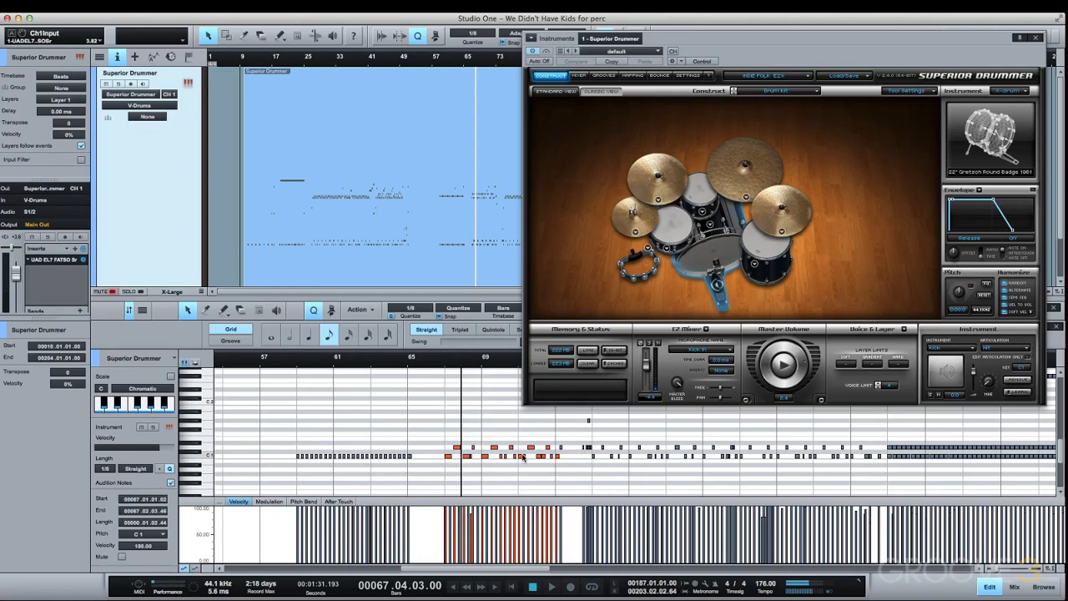
right_click(523, 458)
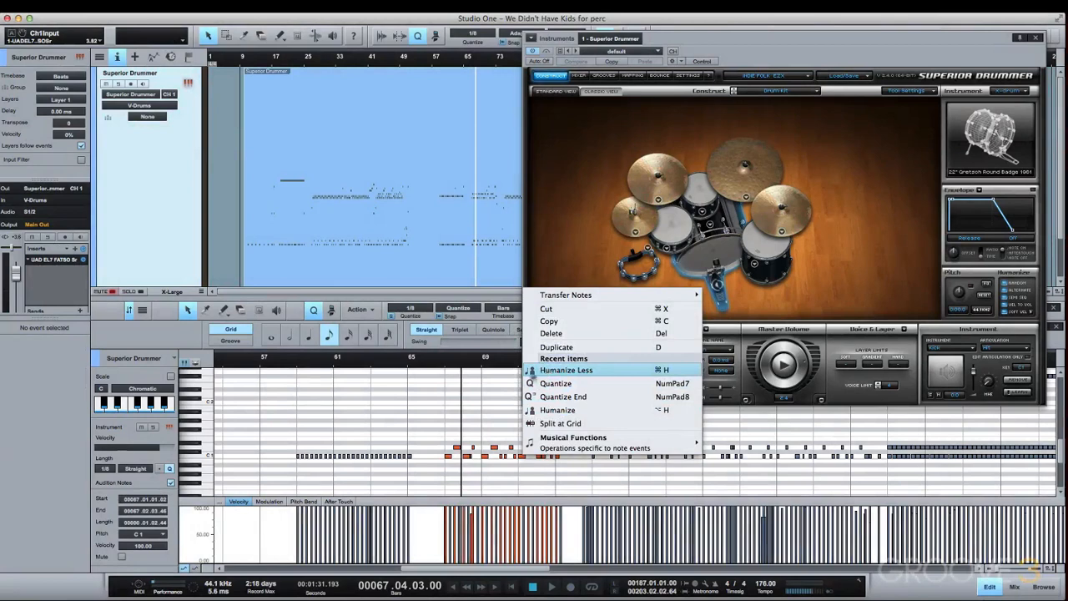
click(437, 408)
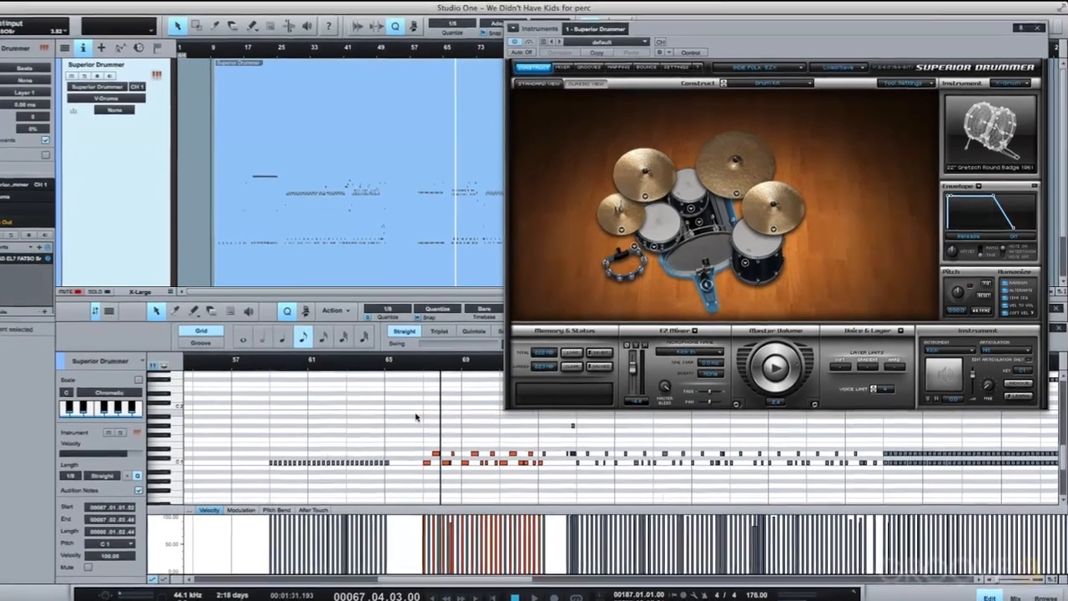
key(e)
key(e)
key(e)
click(483, 497)
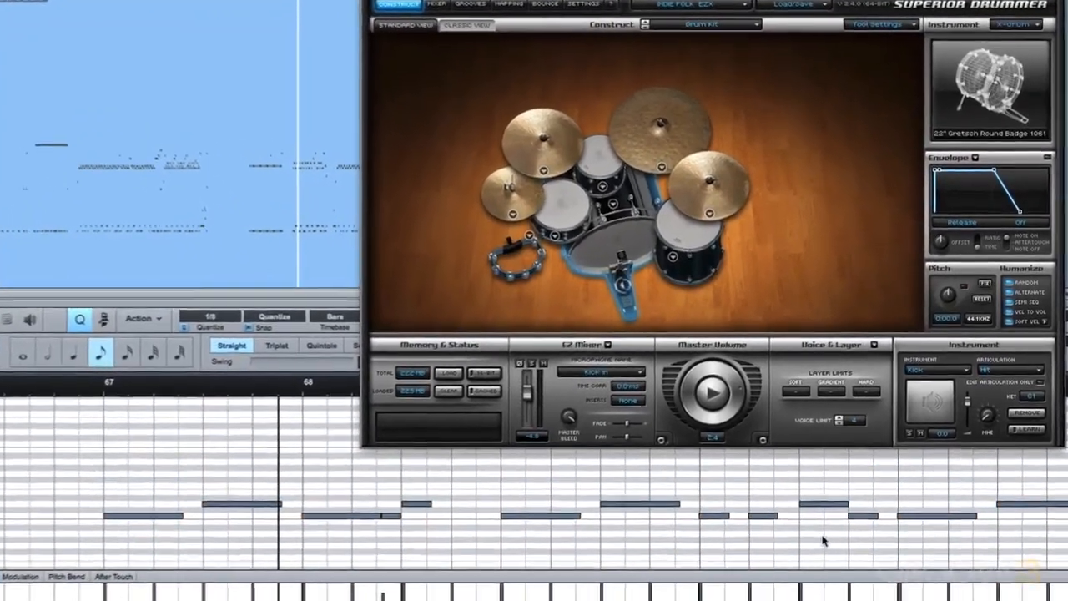
Select only the kick notes from bar 67 to about bar 70, and clear the selection
drag(846, 505, 163, 479)
drag(0, 533, 0, 533)
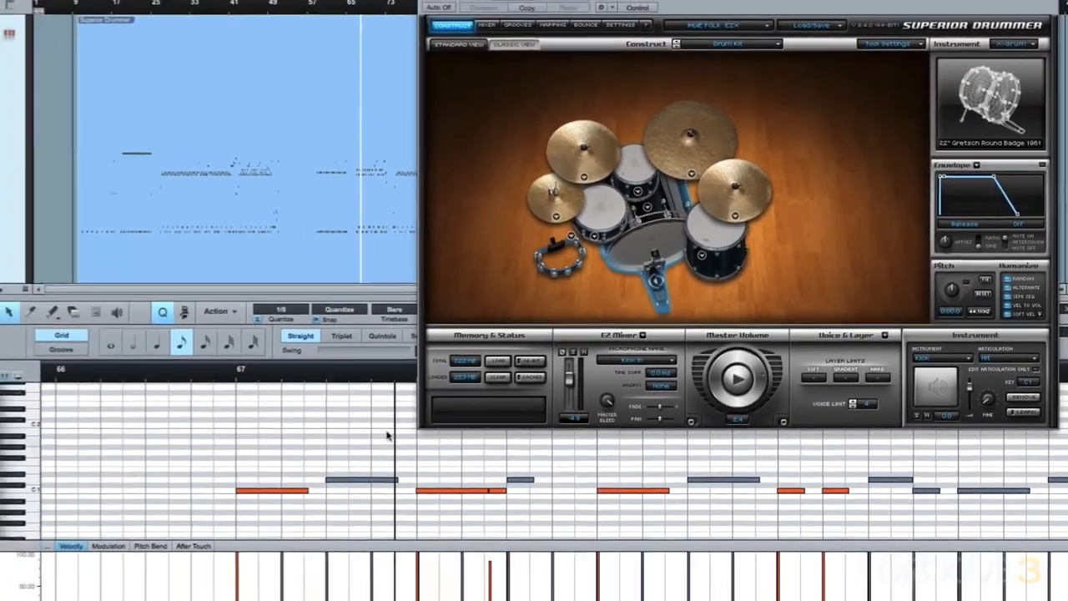
click(319, 451)
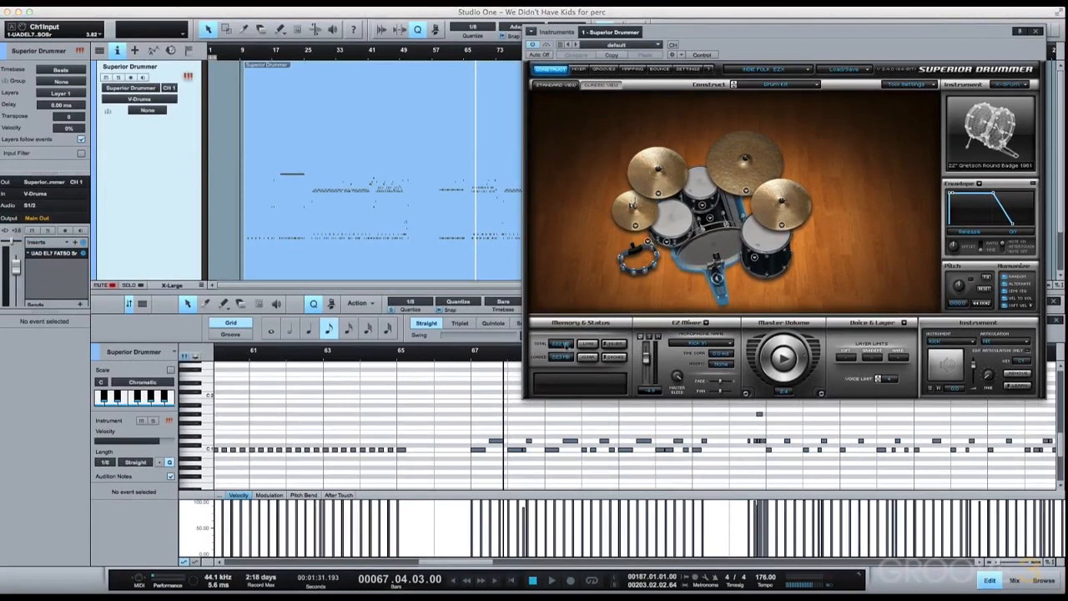
Check the replacement options for the snare and for Cymbal 1 in the Superior Drummer kit
click(668, 241)
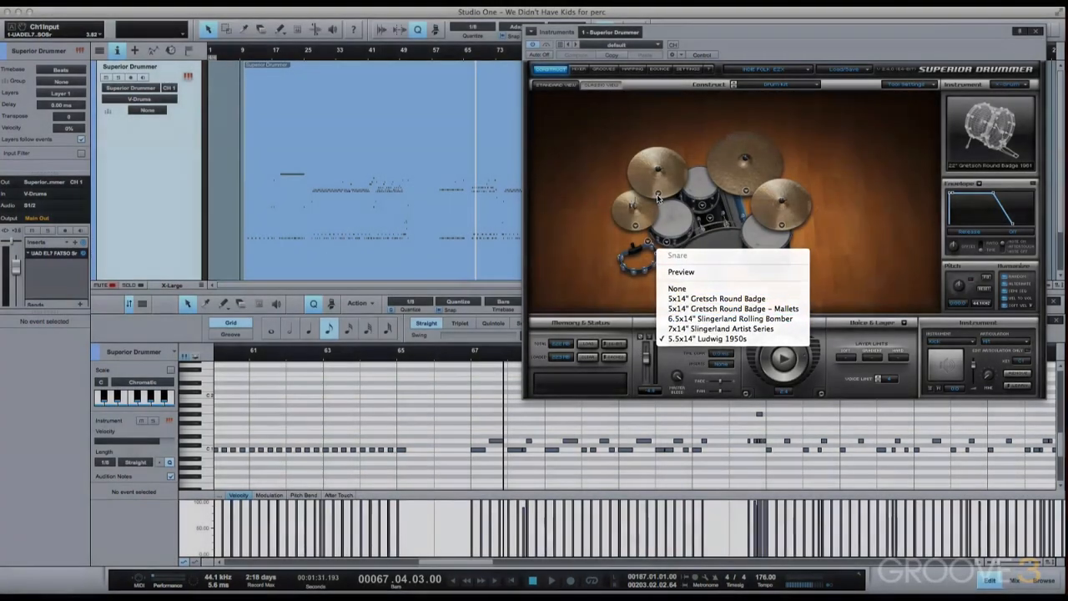
click(658, 198)
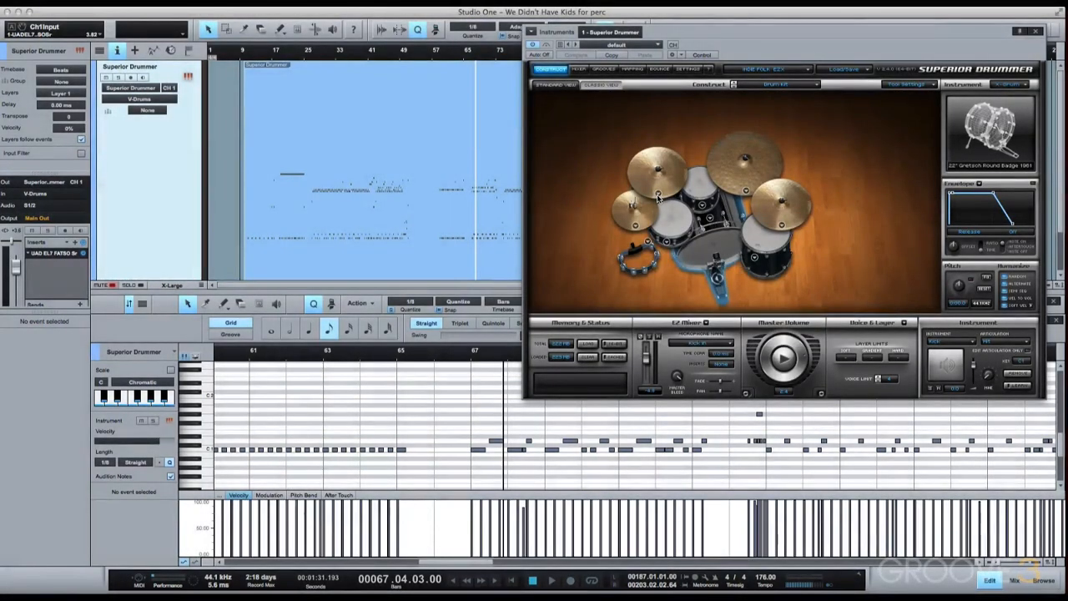
click(658, 198)
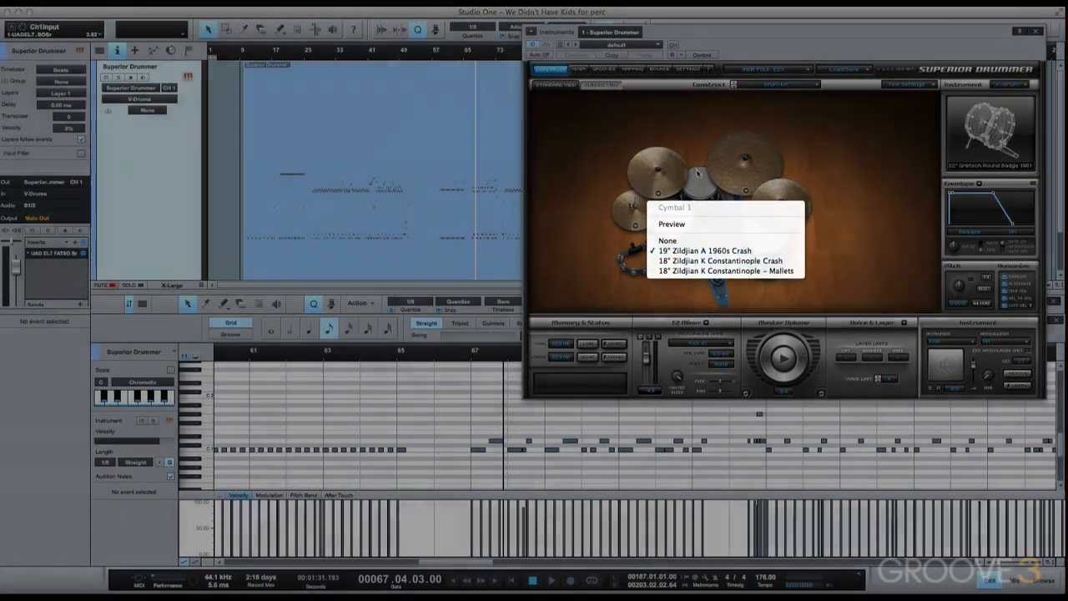
click(701, 177)
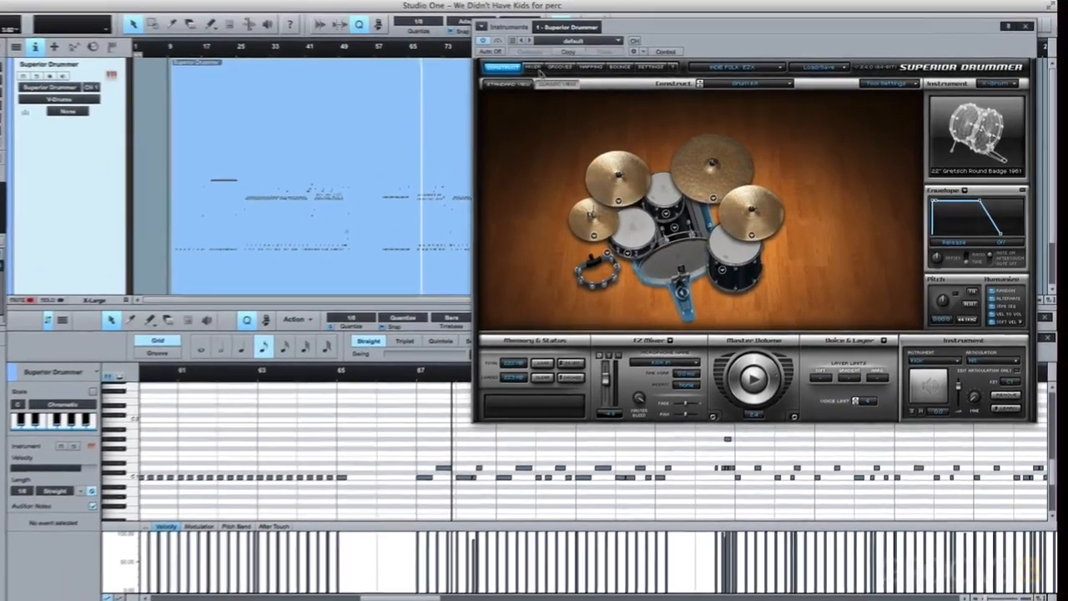
Open Superior Drummer's mixer and switch off all individual bleed into the Kick In microphone
click(580, 70)
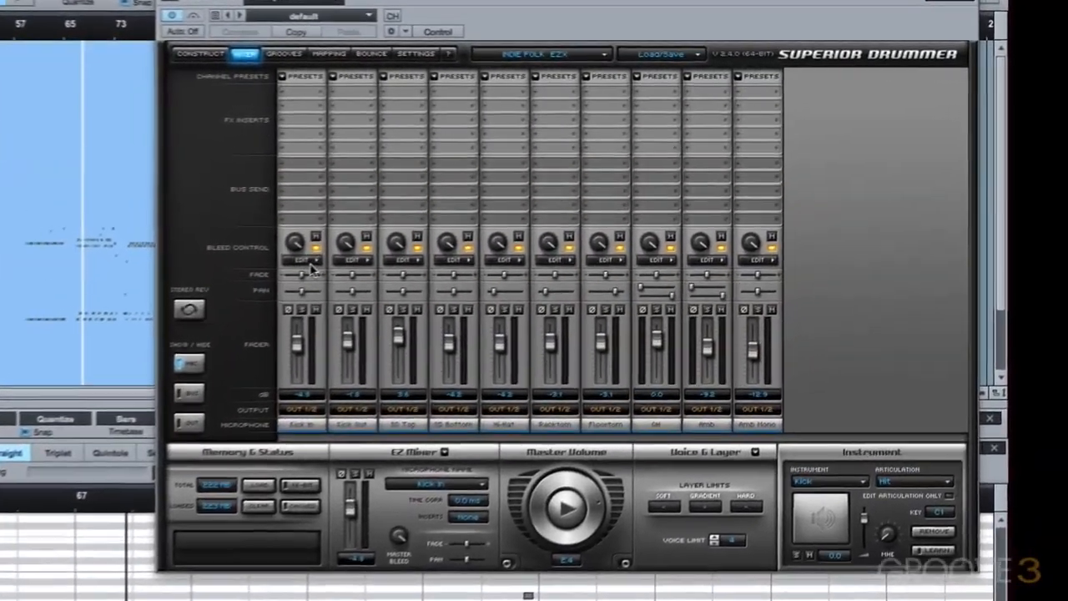
click(507, 220)
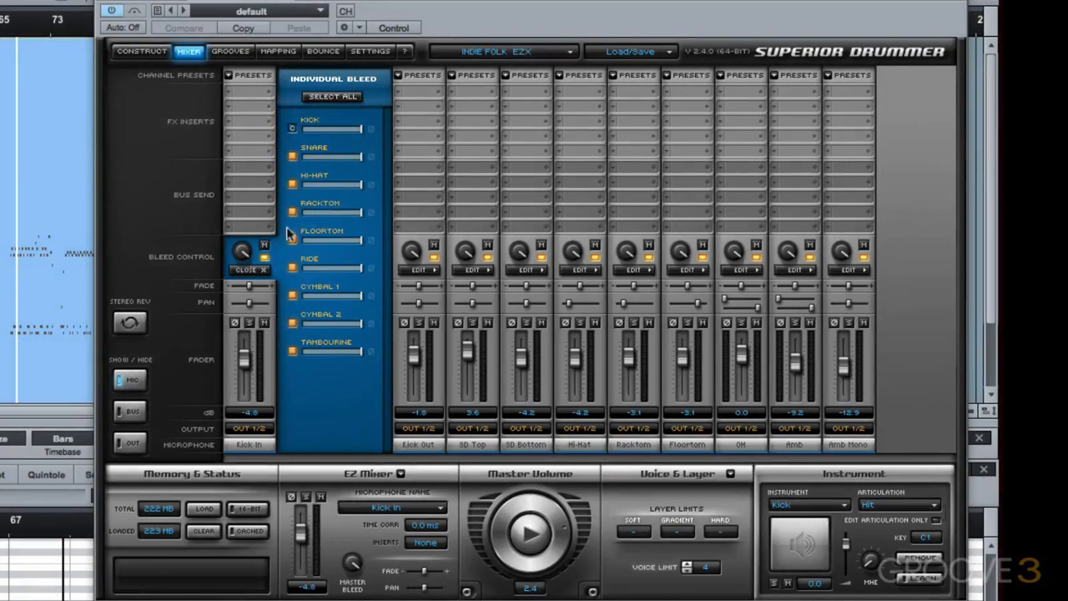
click(265, 268)
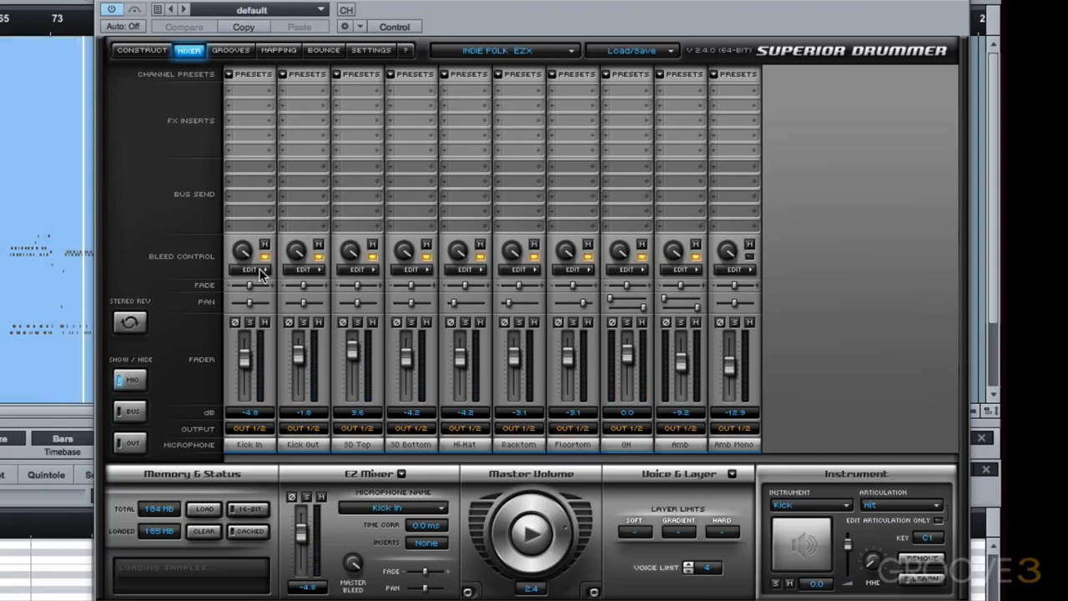
click(258, 271)
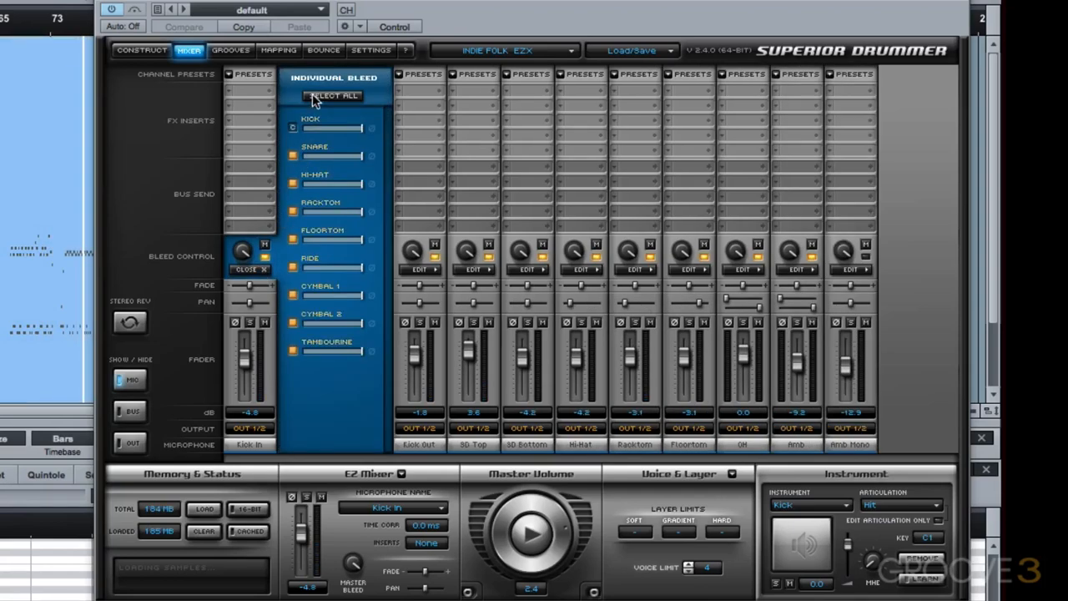
click(253, 269)
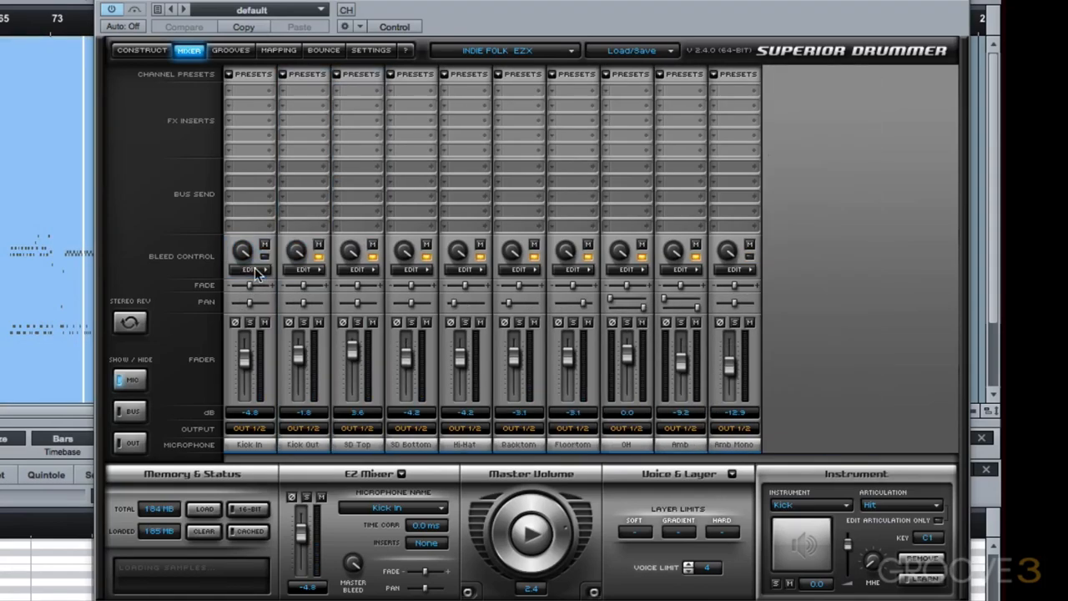
Switch off all individual bleed into the SD Top microphone and close its bleed settings
click(351, 269)
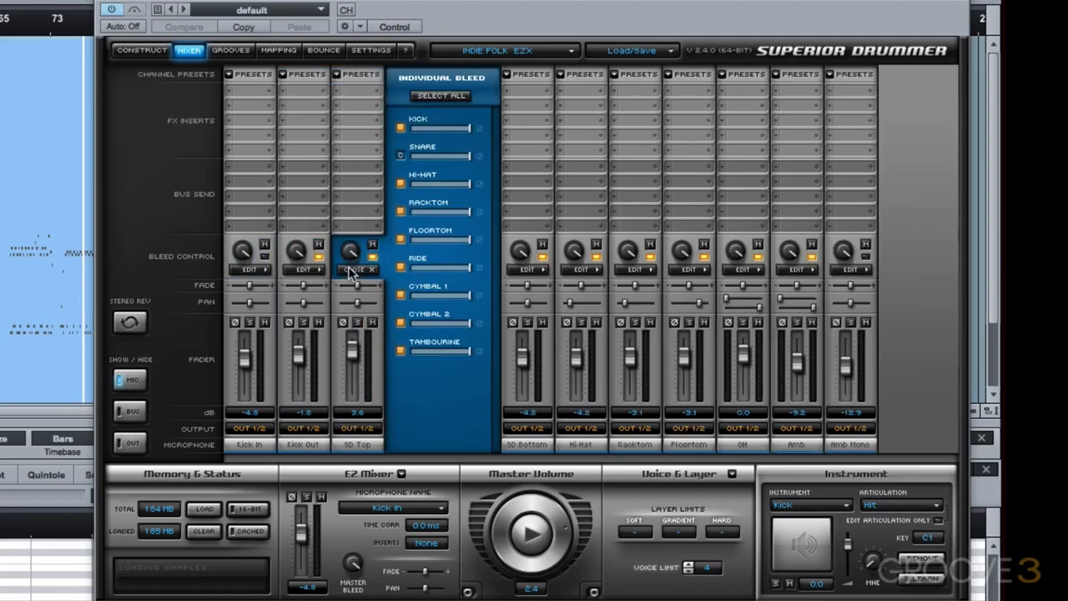
click(426, 98)
click(401, 127)
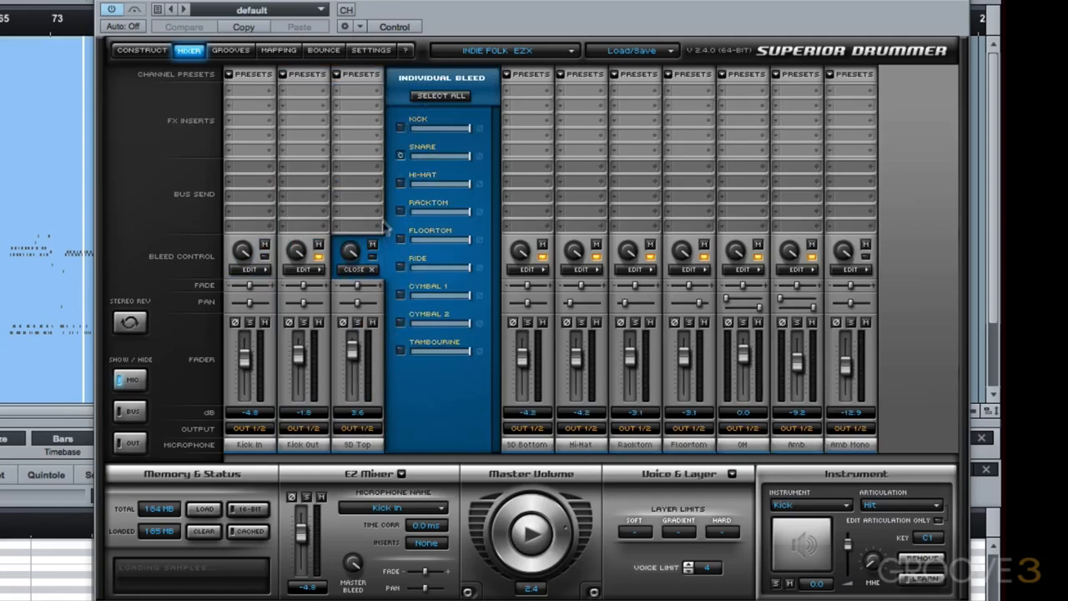
click(369, 269)
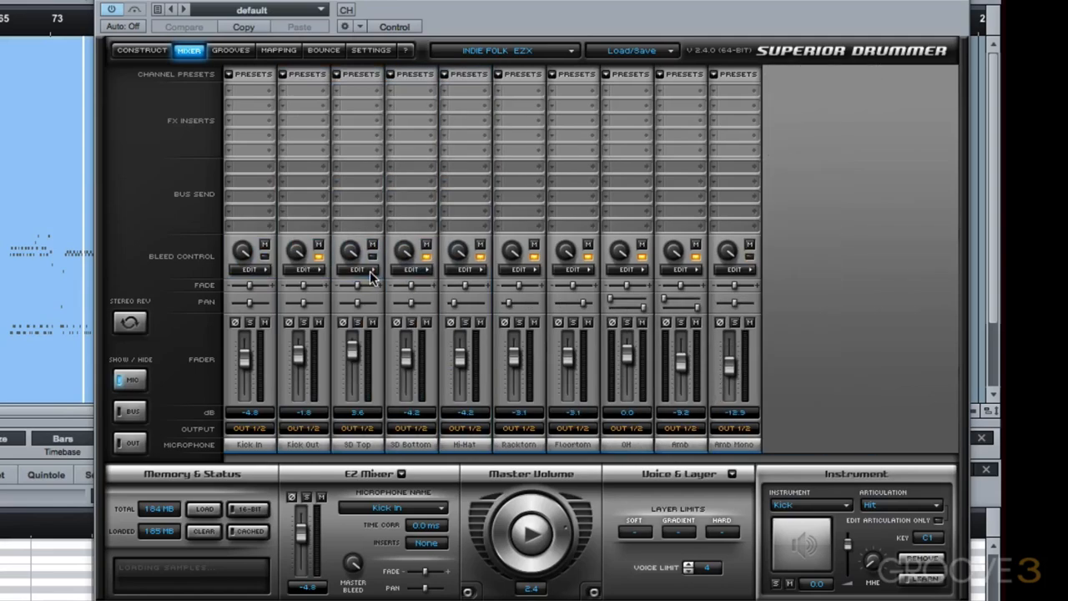
Switch off all individual bleed into the Racktom and Floortom microphones
click(515, 270)
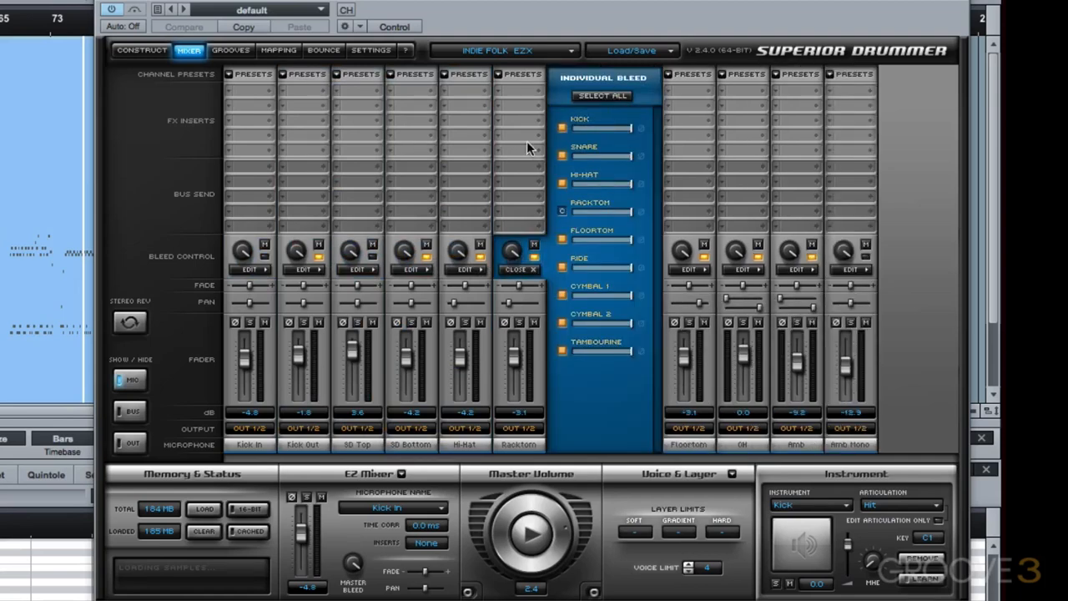
click(526, 269)
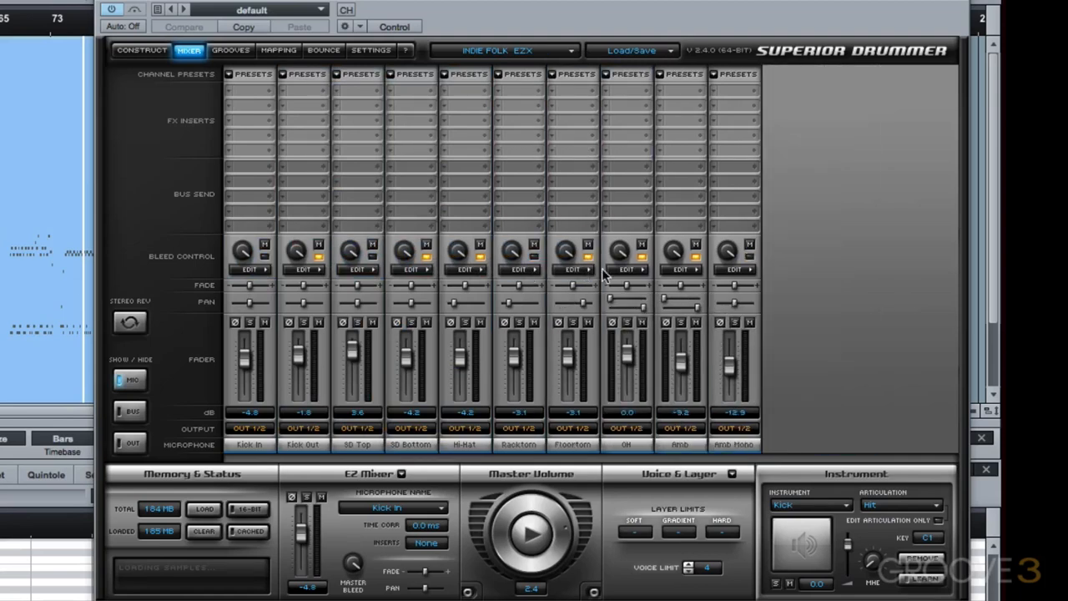
click(575, 270)
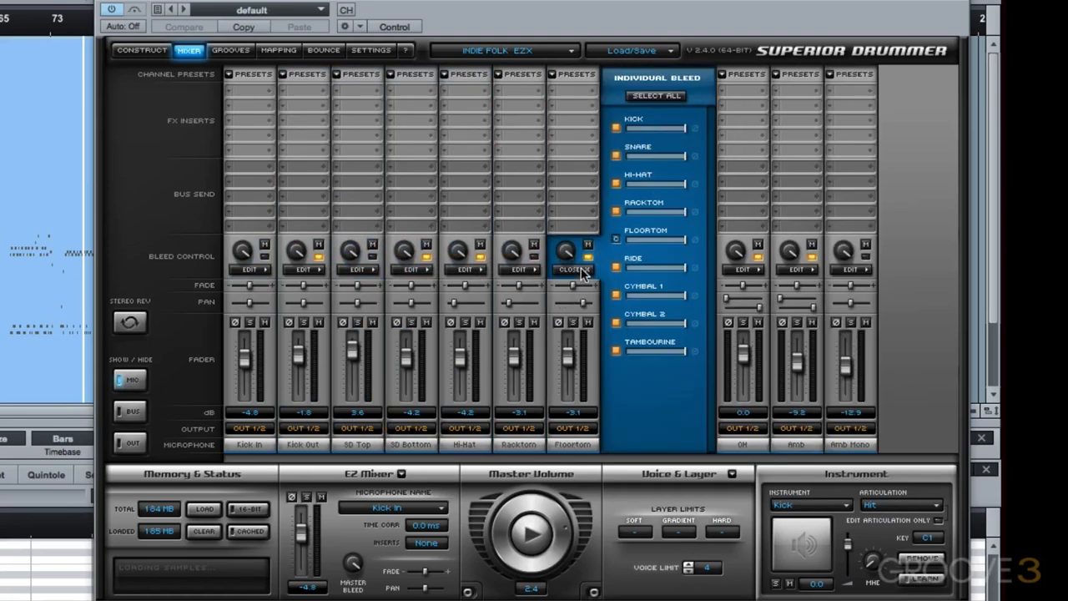
click(660, 97)
click(617, 127)
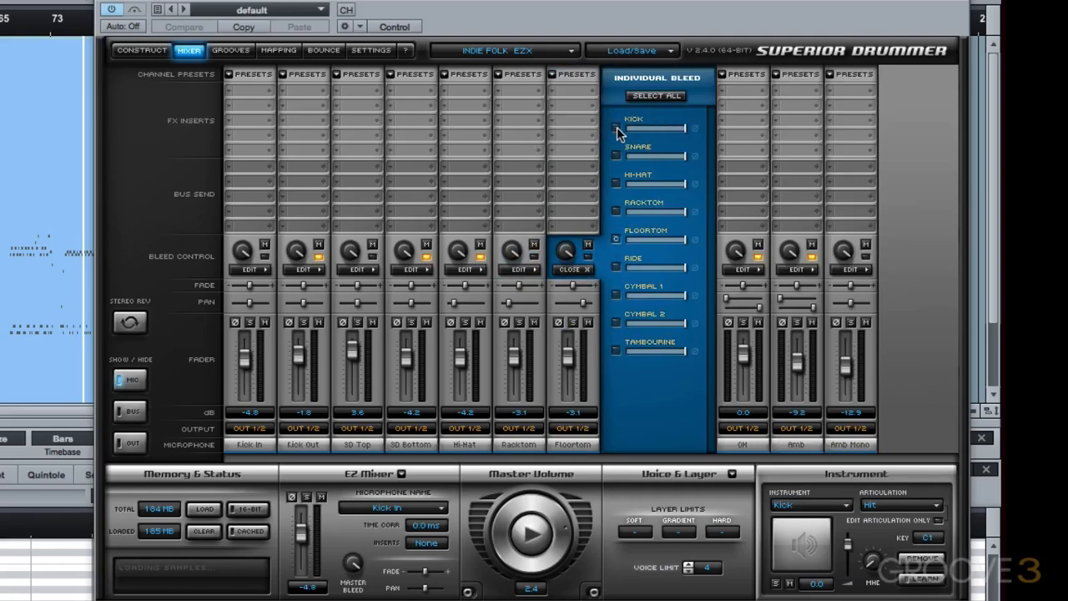
click(584, 269)
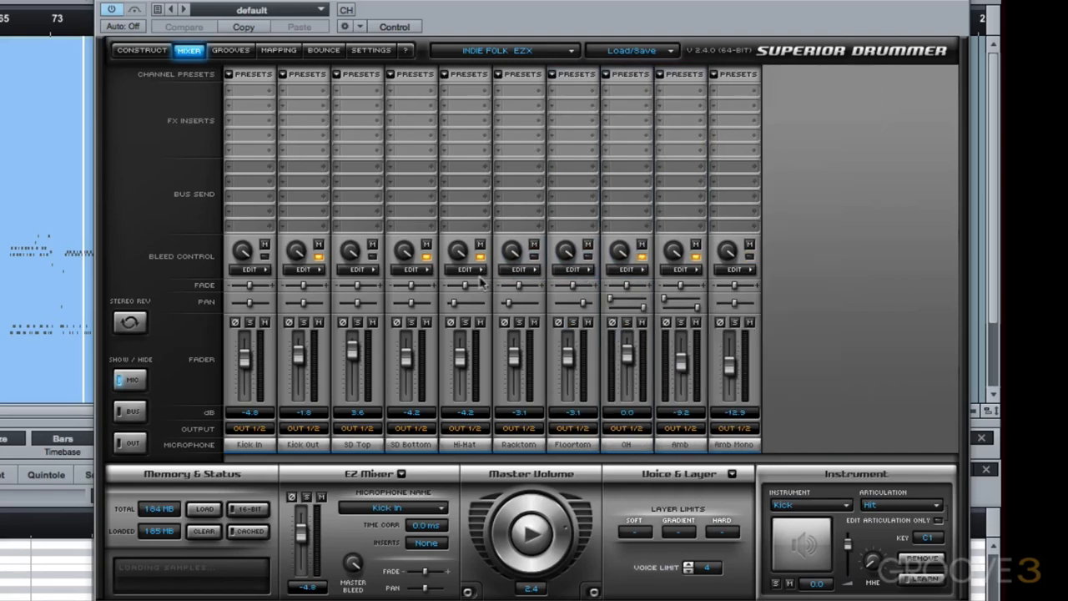
Try adjusting the snare bleed level into the Kick Out microphone and close its bleed settings
click(314, 268)
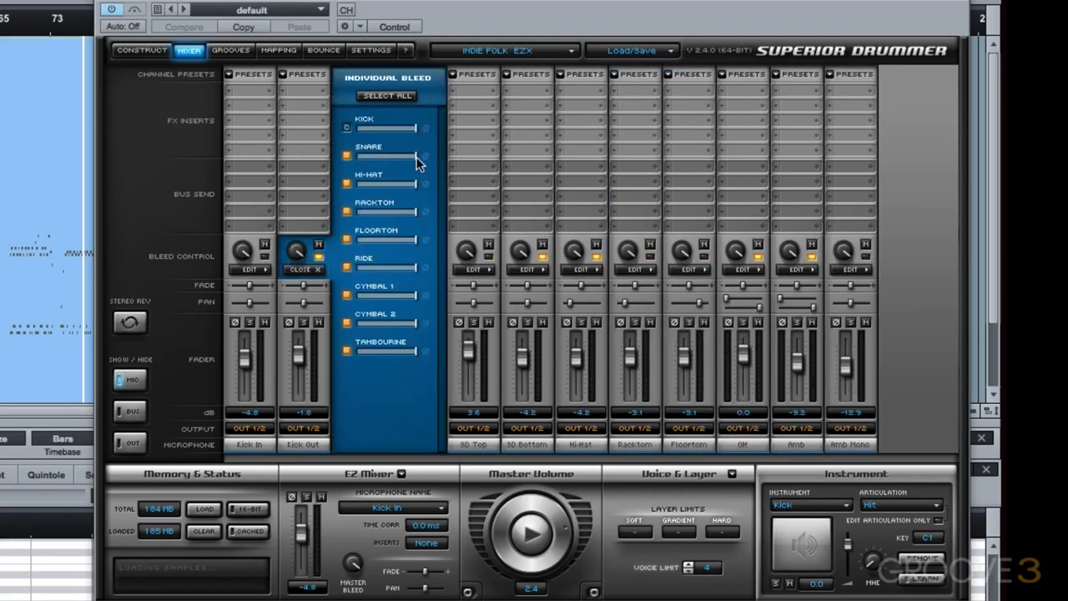
mouse_move(415, 156)
mouse_down()
mouse_move(361, 163)
mouse_move(420, 158)
mouse_up()
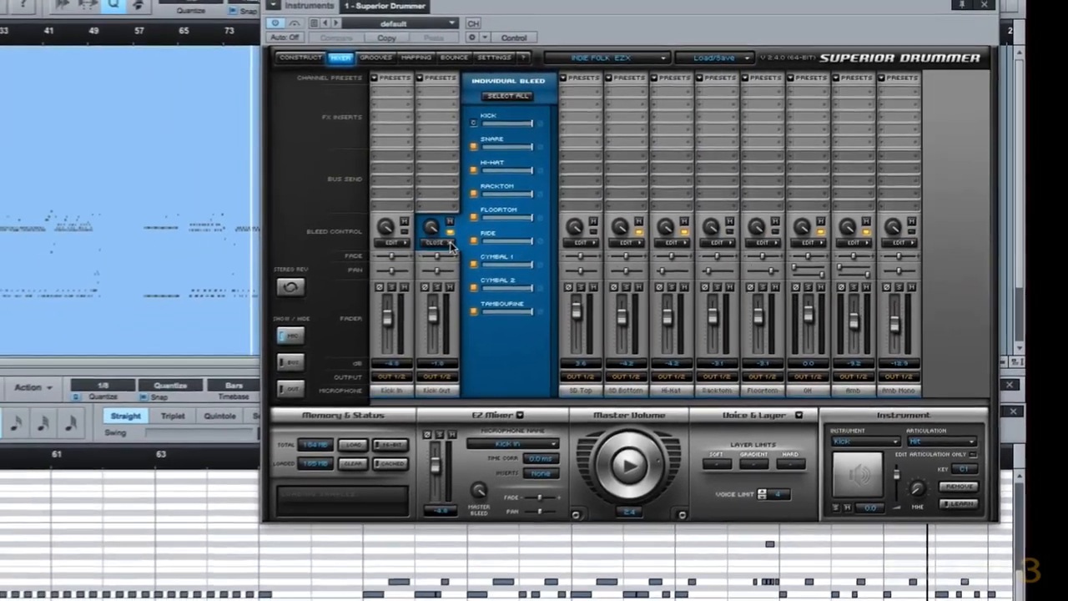
click(447, 243)
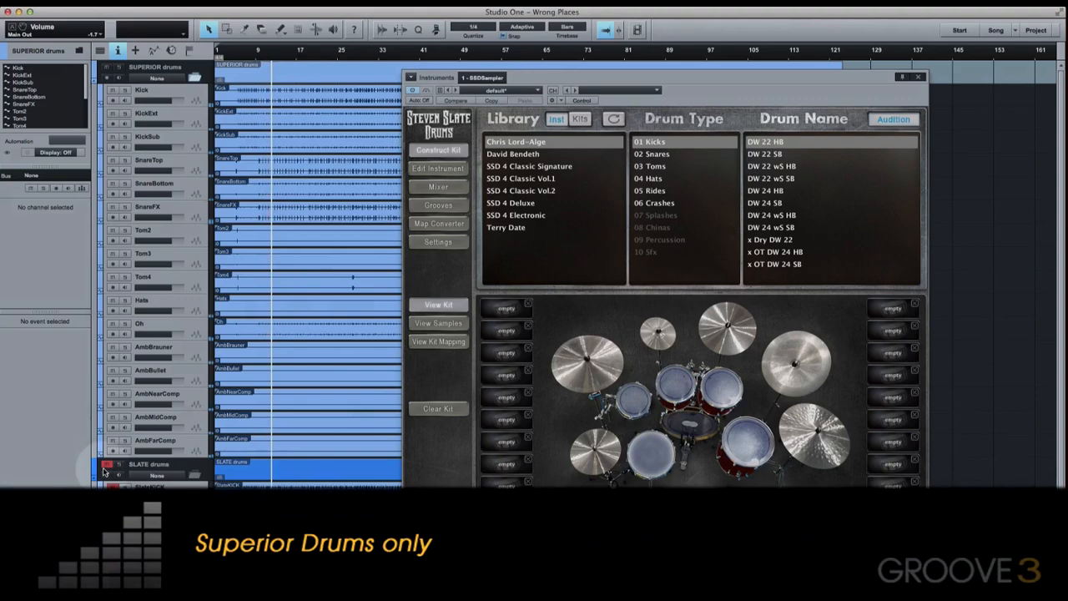
Toggle the mute on the SLATE drums folder during playback to compare the Superior drums alone with both kits together
click(106, 466)
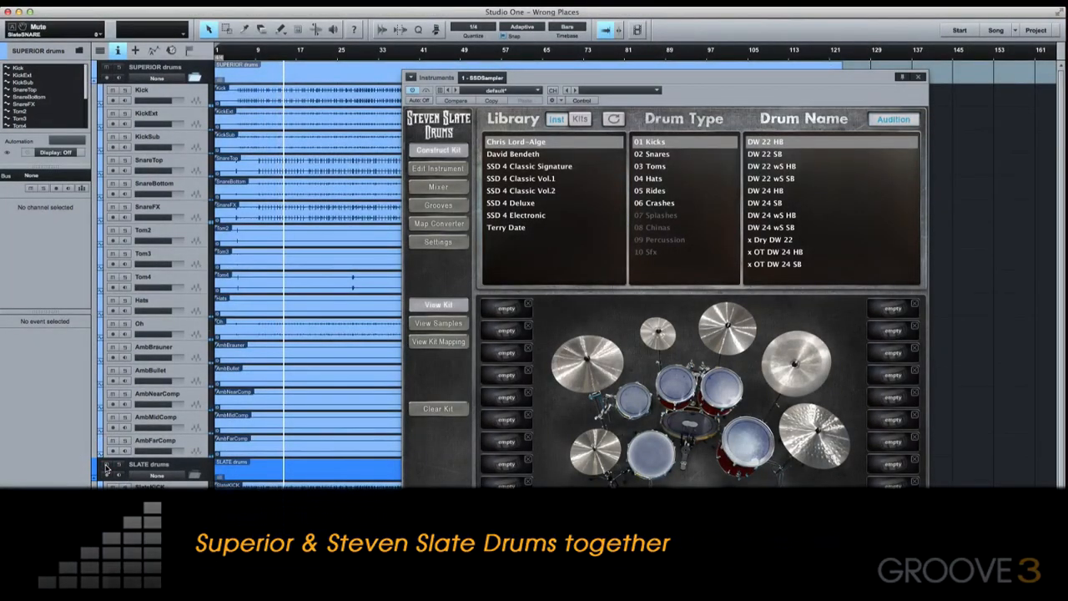
click(106, 466)
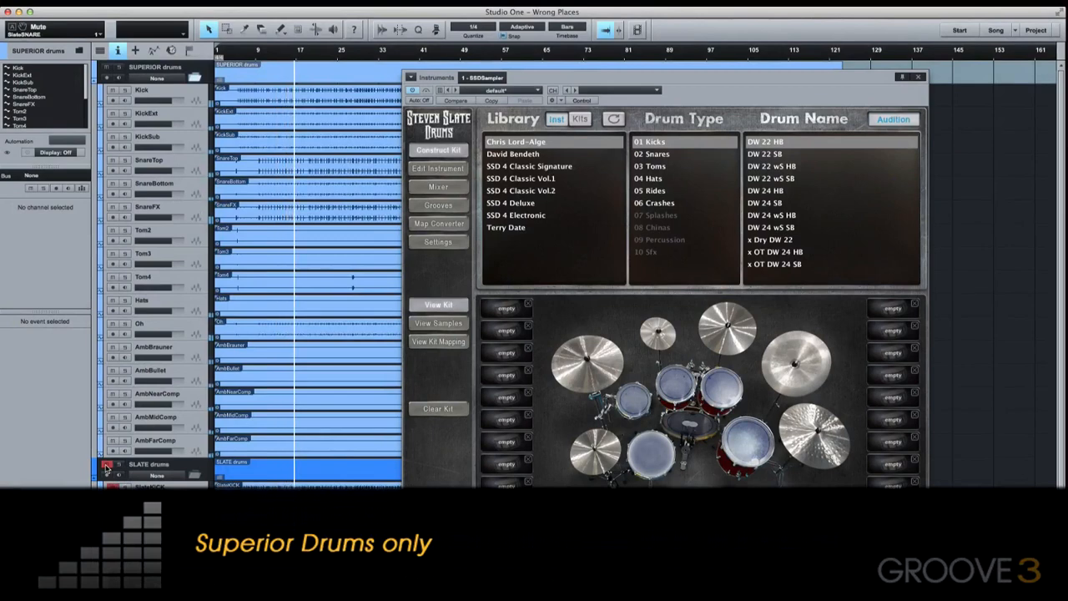
click(106, 465)
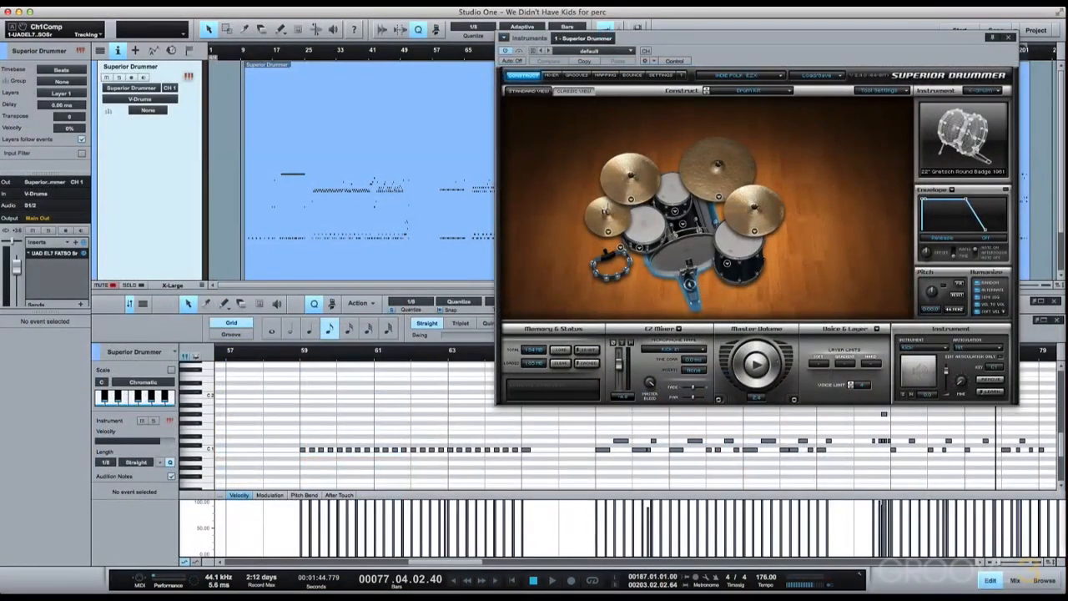
Inspect Superior Drummer's Bounce options without bouncing, close them, and select the recorded MIDI part on the Superior Drummer track
click(632, 75)
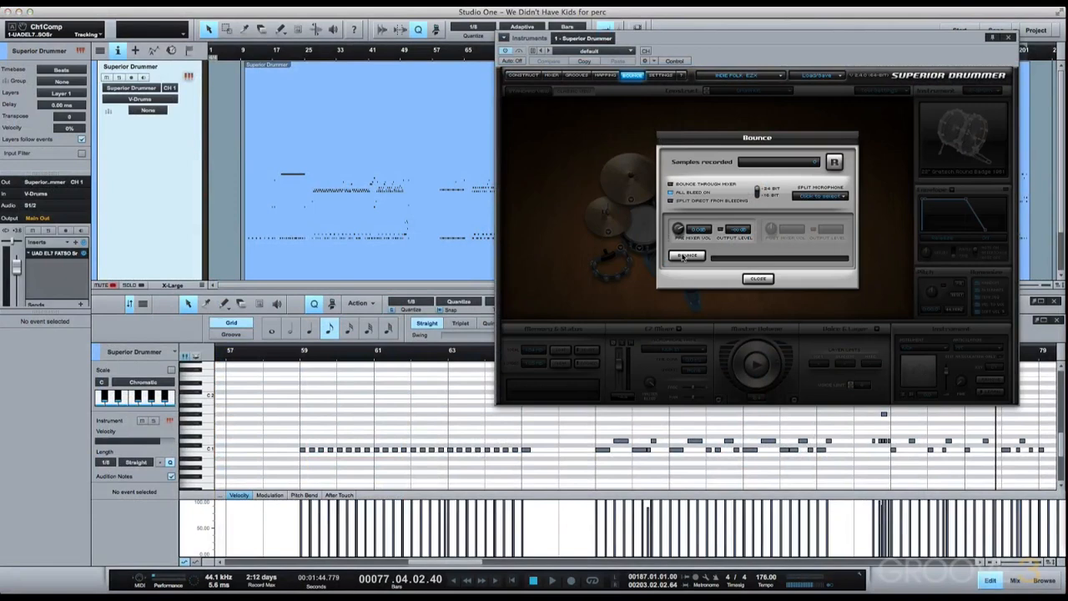
click(748, 280)
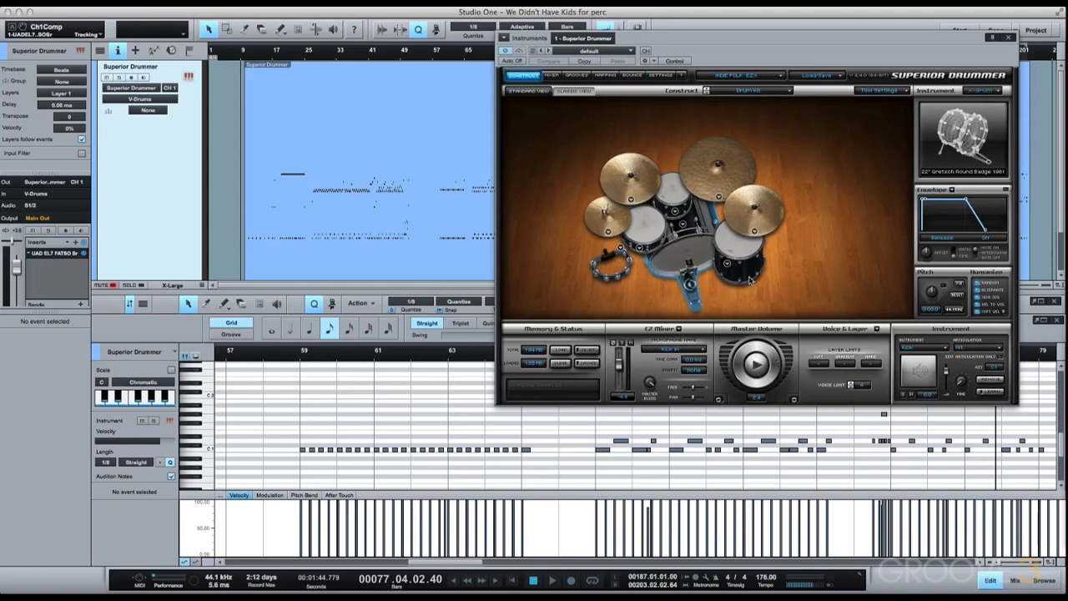
click(388, 230)
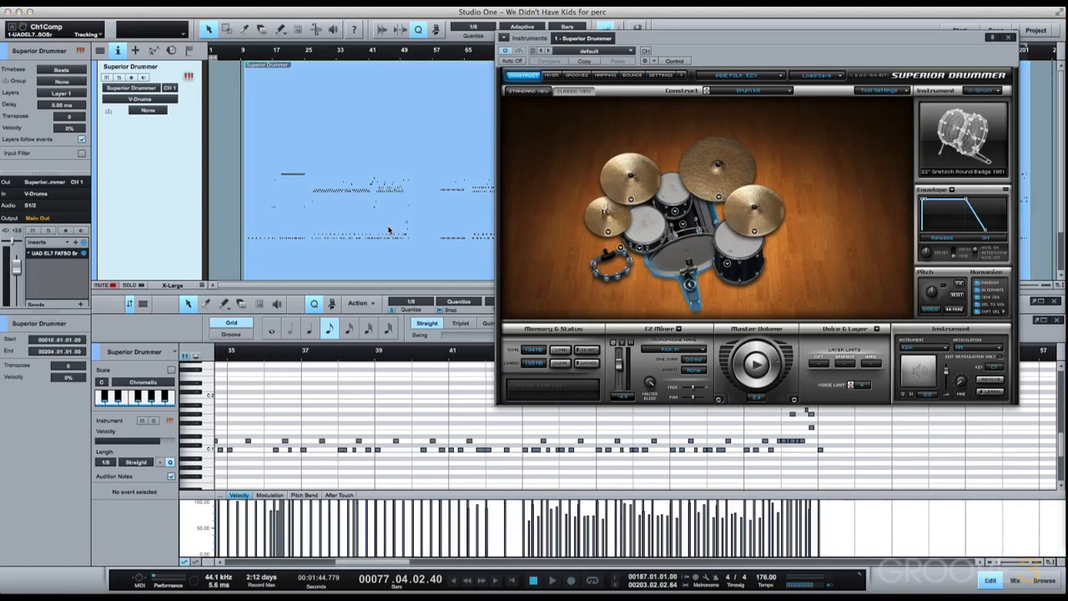